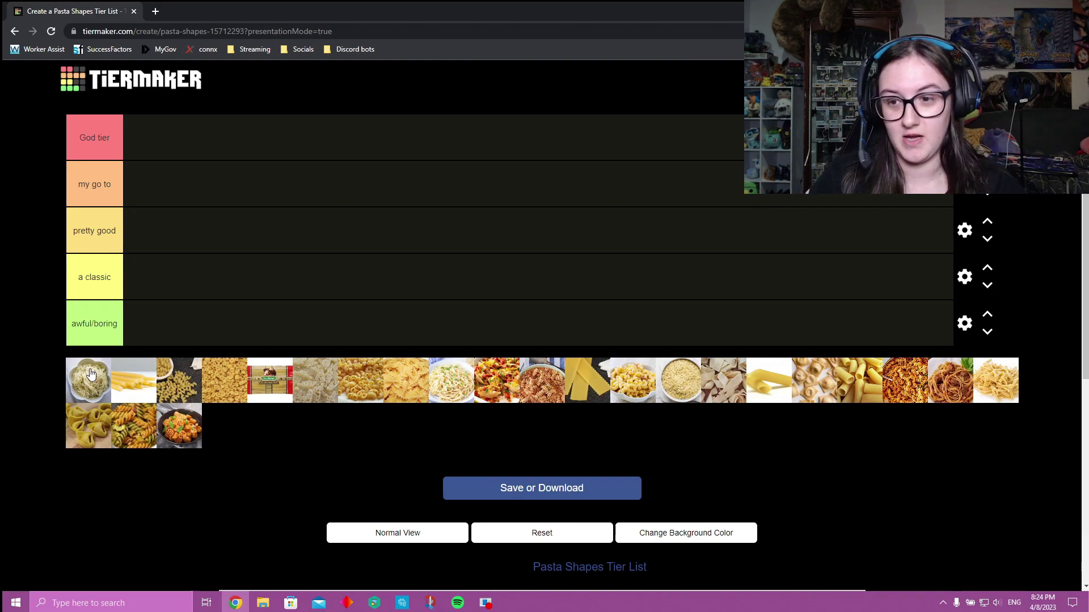
# Move the bowl of white pasta from the image pool into the 'pretty good' row
pyautogui.moveTo(90, 374); pyautogui.dragTo(122, 236)
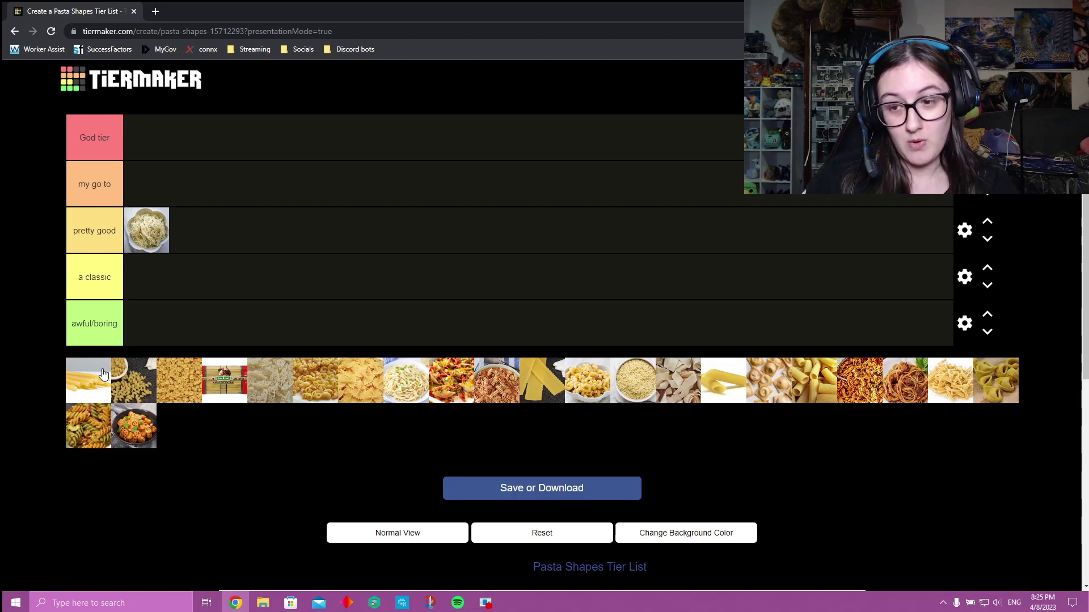
# Move the penne thumbnail from the pool into the 'awful/boring' row
pyautogui.moveTo(103, 374); pyautogui.dragTo(144, 326)
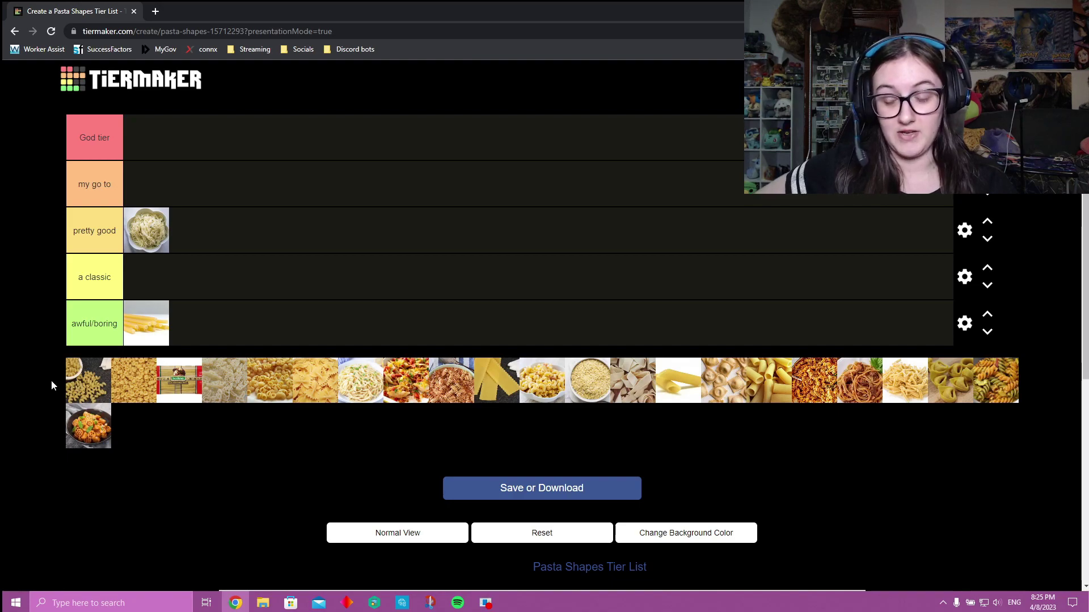
# Preview the cavatappi image enlarged, then drop it into the 'my go to' row
pyautogui.click(88, 384)
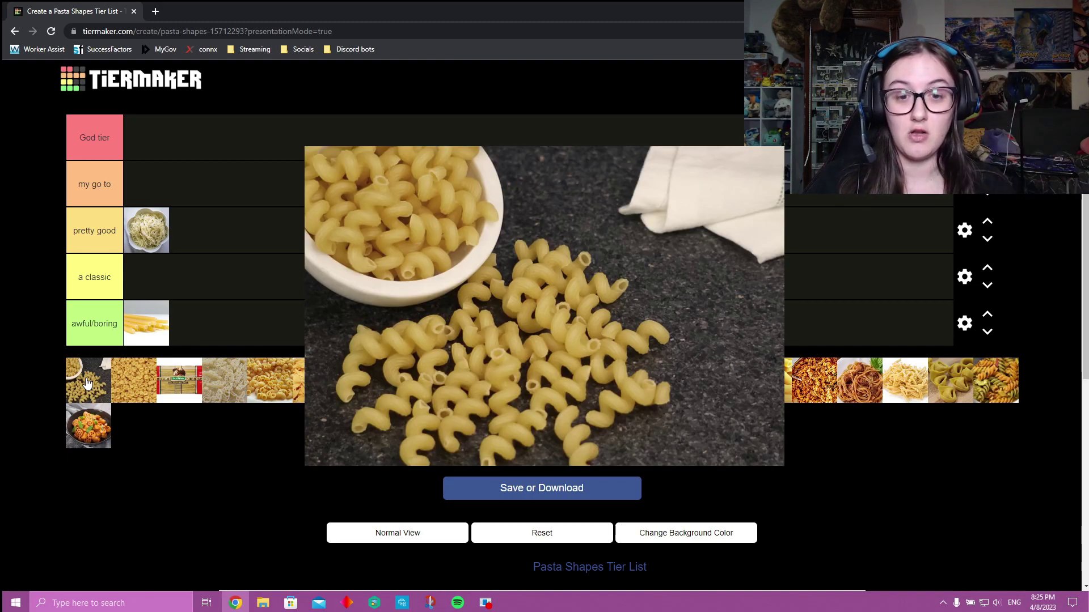
pyautogui.click(88, 384)
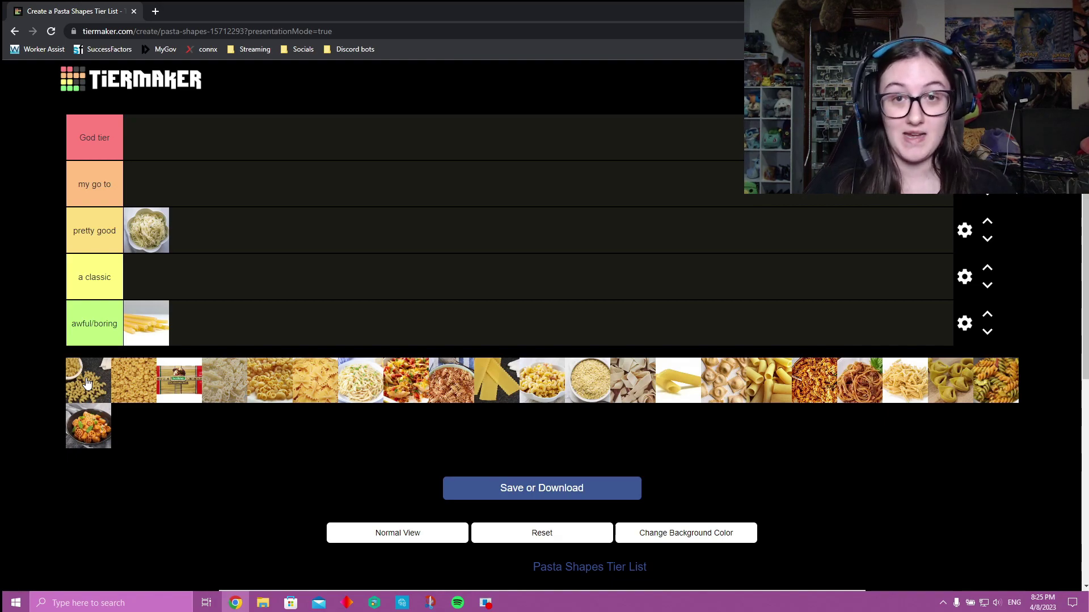
pyautogui.moveTo(88, 383)
pyautogui.mouseDown()
pyautogui.moveTo(68, 335)
pyautogui.moveTo(148, 186)
pyautogui.mouseUp()
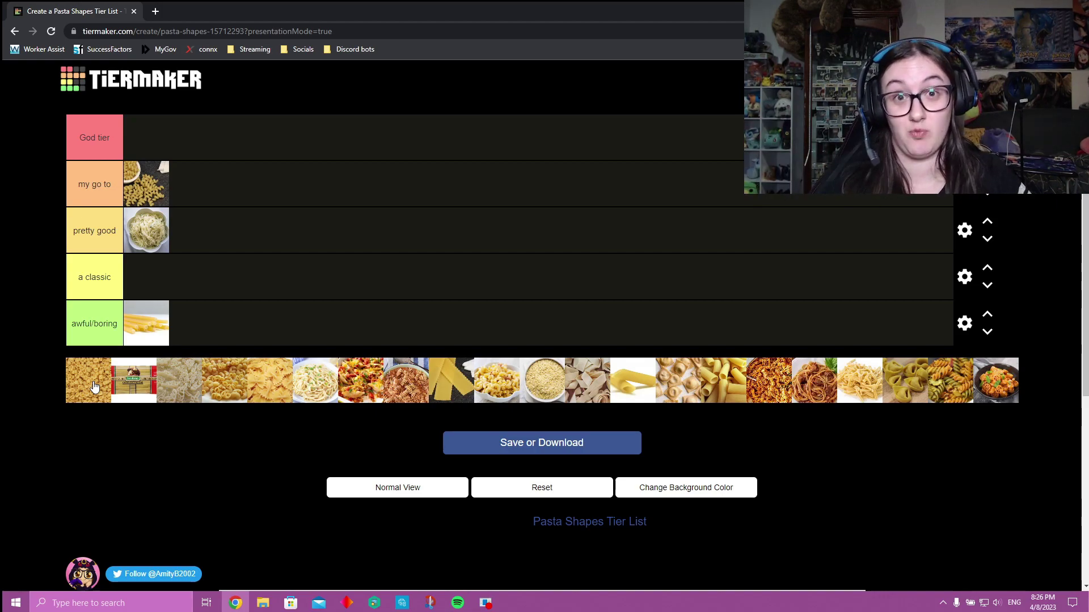
# Place the elbow macaroni in the 'my go to' row next to the cavatappi
pyautogui.moveTo(94, 387)
pyautogui.mouseDown()
pyautogui.moveTo(187, 184)
pyautogui.moveTo(209, 192)
pyautogui.mouseUp()
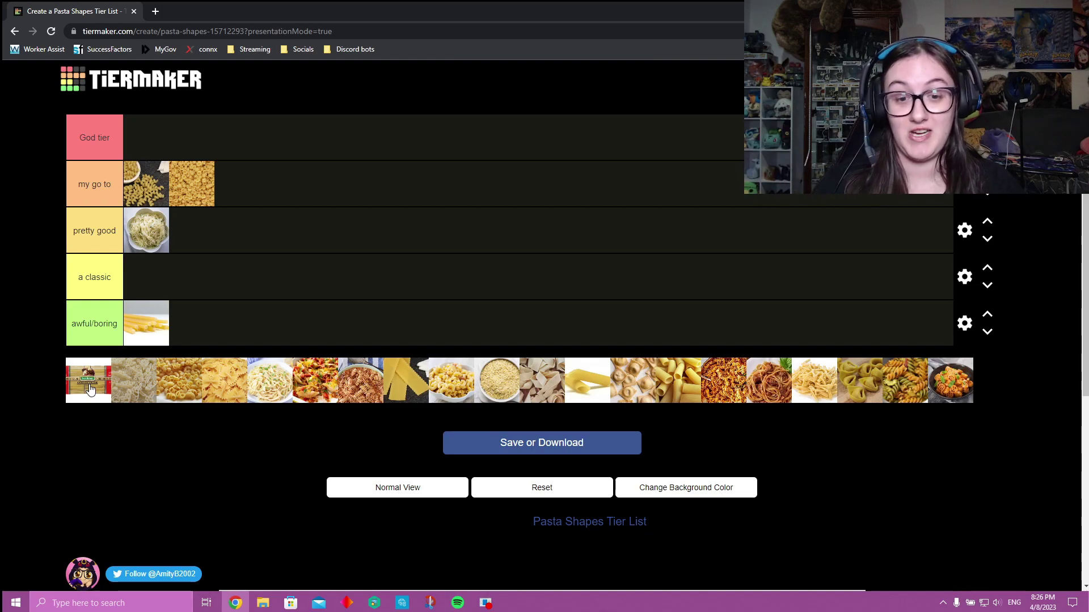
# Preview the San Remo Curly Fettuccine package, then drop it into the 'God tier' row
pyautogui.click(90, 389)
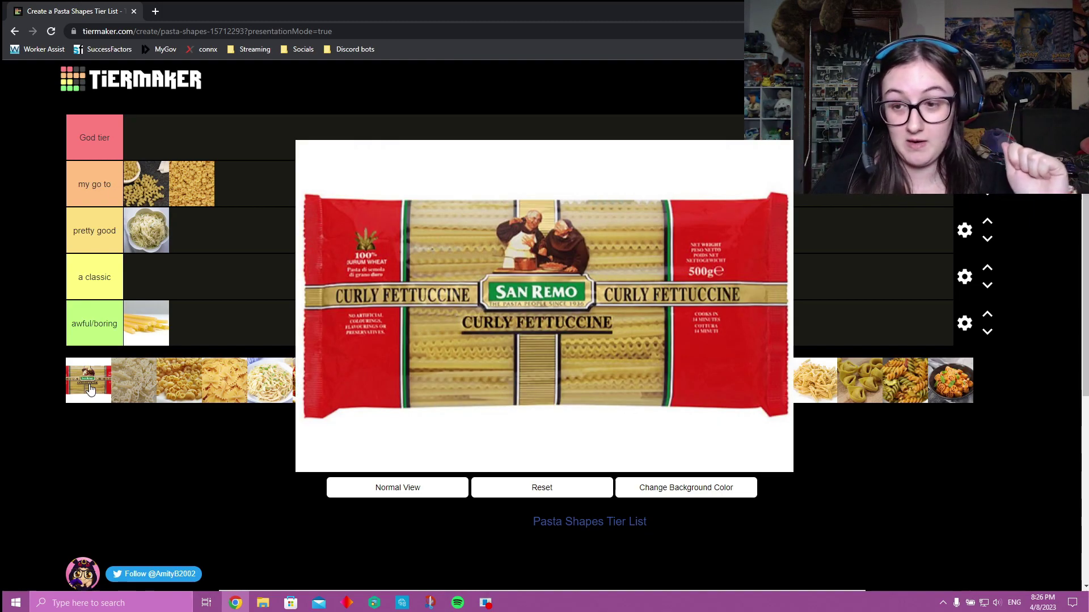
pyautogui.click(89, 389)
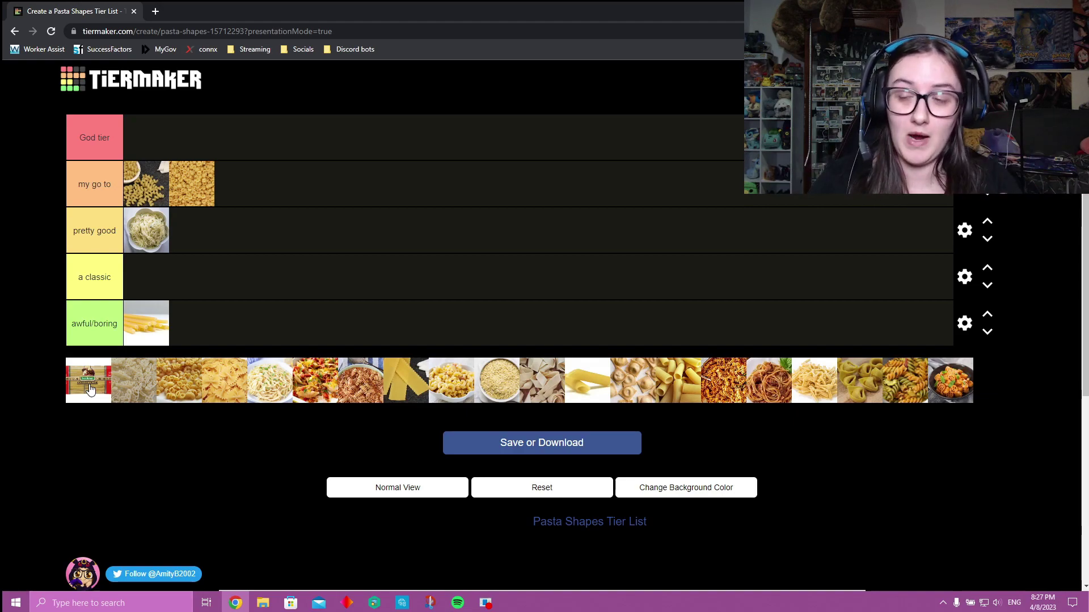
pyautogui.moveTo(90, 389)
pyautogui.mouseDown()
pyautogui.moveTo(193, 237)
pyautogui.moveTo(171, 138)
pyautogui.mouseUp()
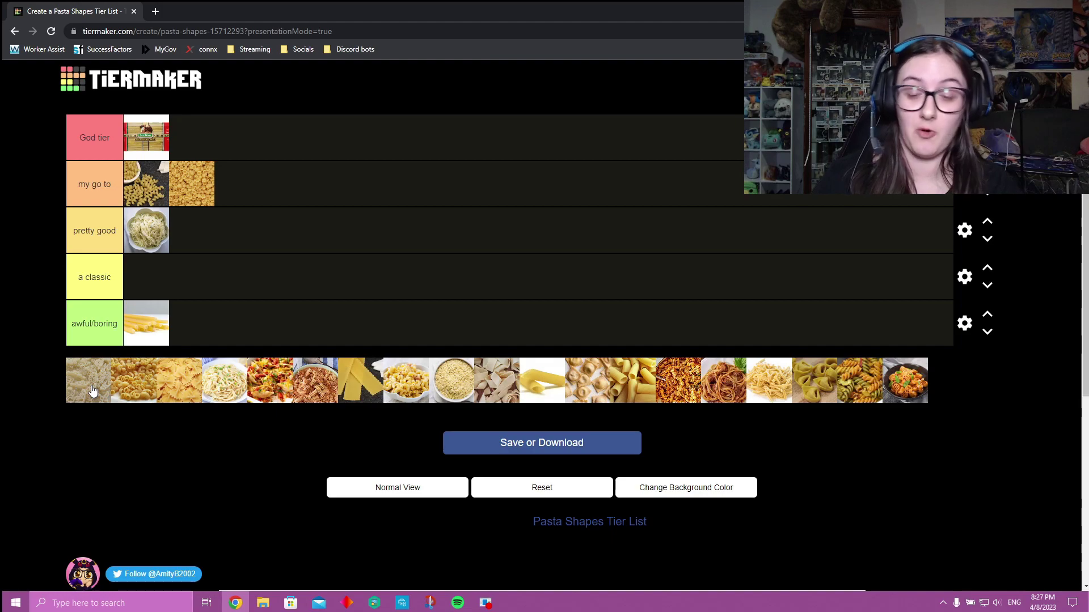
# Preview the novelty-shaped pasta, then add it to the 'God tier' row beside the fettuccine
pyautogui.click(93, 390)
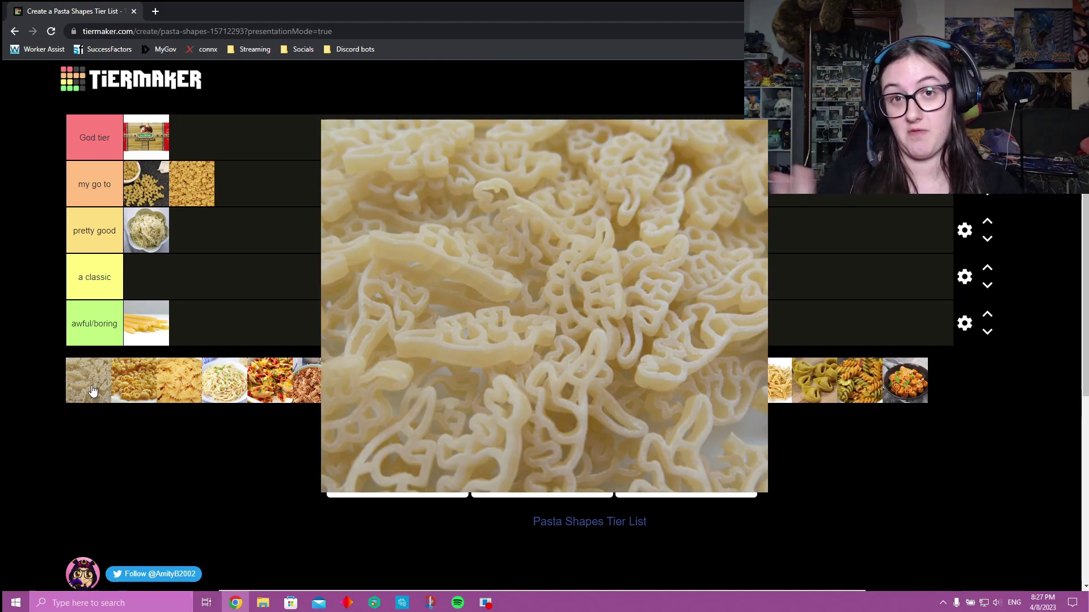
pyautogui.click(92, 390)
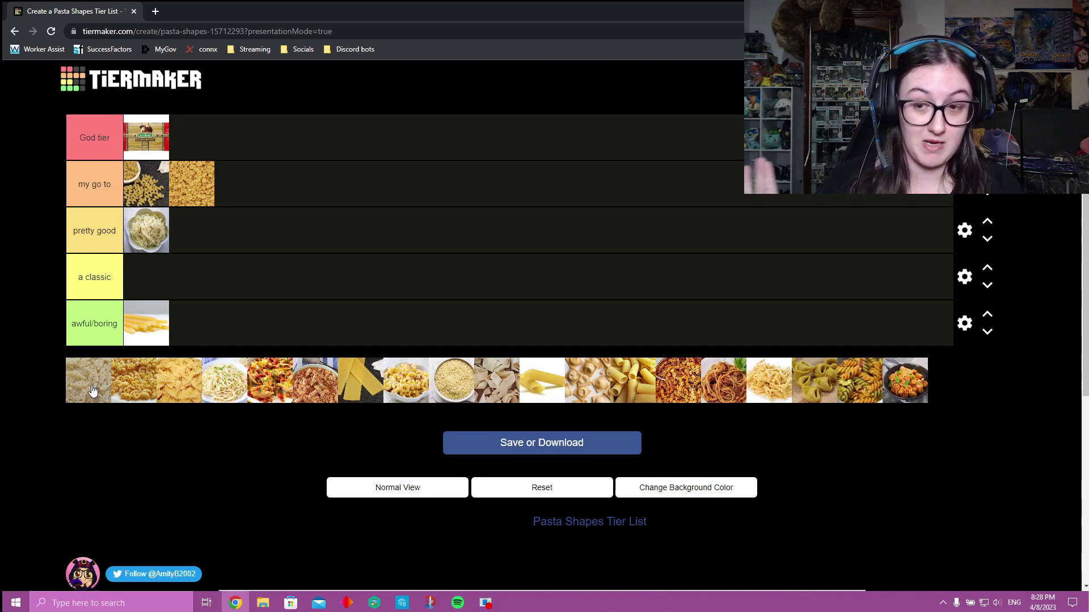
pyautogui.moveTo(92, 390)
pyautogui.mouseDown()
pyautogui.moveTo(81, 302)
pyautogui.moveTo(233, 131)
pyautogui.mouseUp()
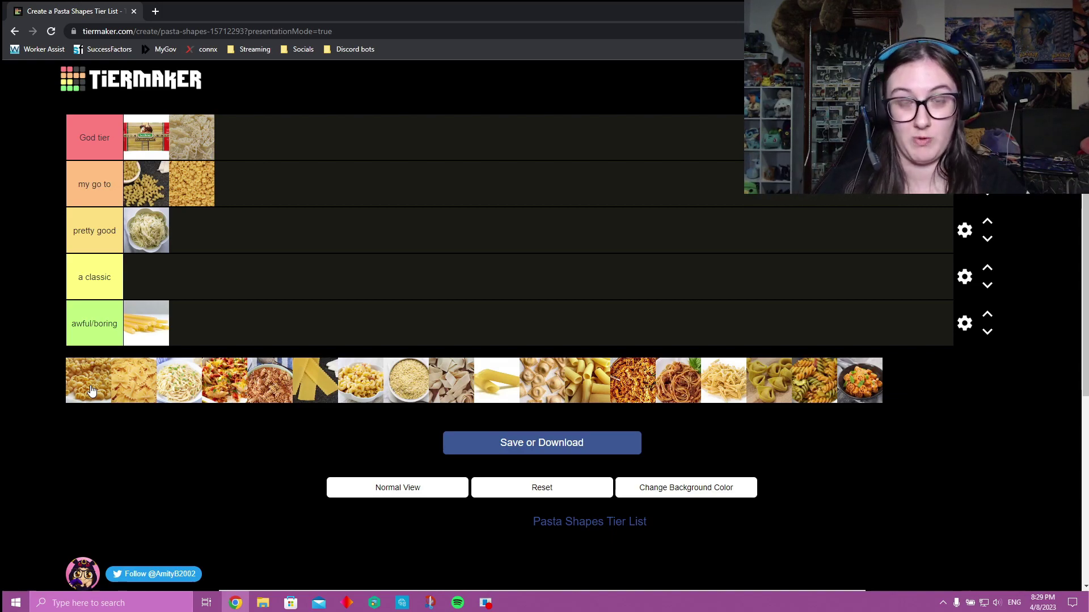
# Rank the ridged pasta as 'awful/boring' and the farfalle bow-ties as 'God tier'
pyautogui.moveTo(91, 390); pyautogui.dragTo(198, 330)
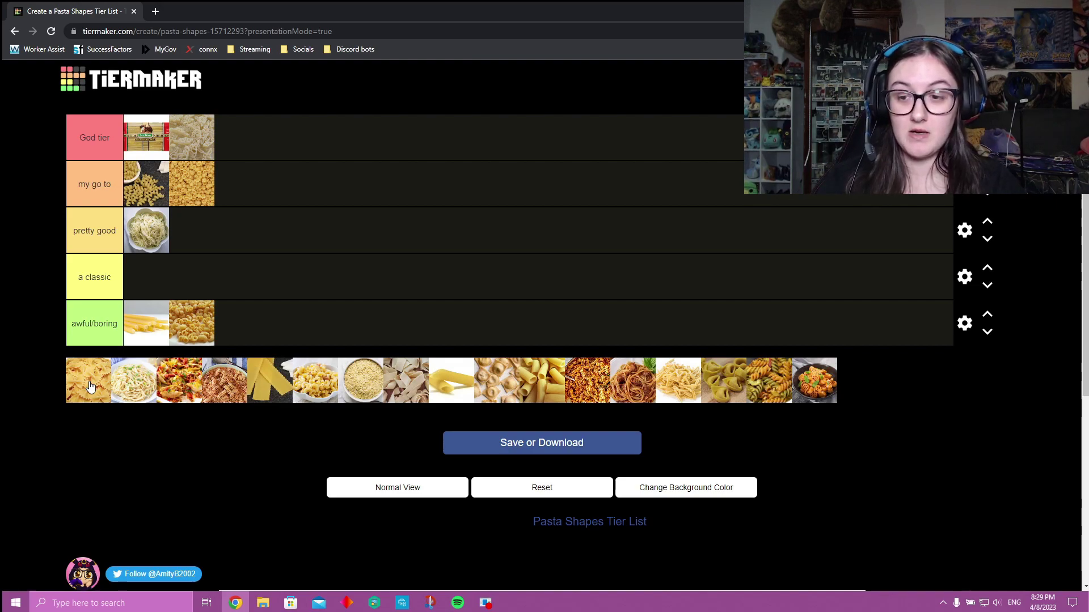
pyautogui.moveTo(89, 386); pyautogui.dragTo(250, 136)
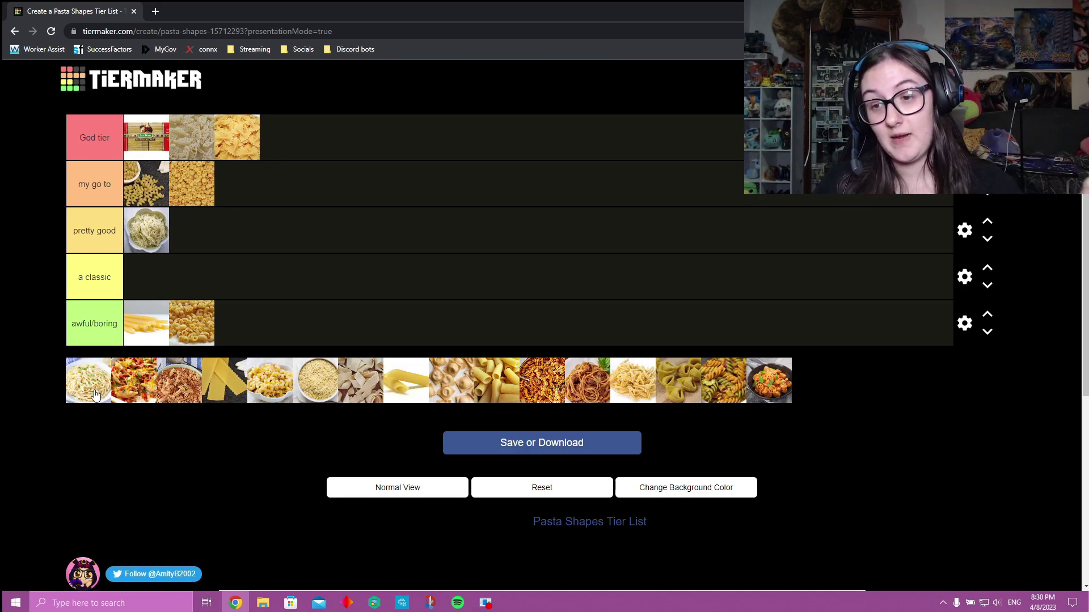
# Rank the thin ribbon noodles as 'a classic' and the colourful pasta dish as 'pretty good'
pyautogui.moveTo(95, 395)
pyautogui.mouseDown()
pyautogui.moveTo(182, 318)
pyautogui.moveTo(158, 299)
pyautogui.mouseUp()
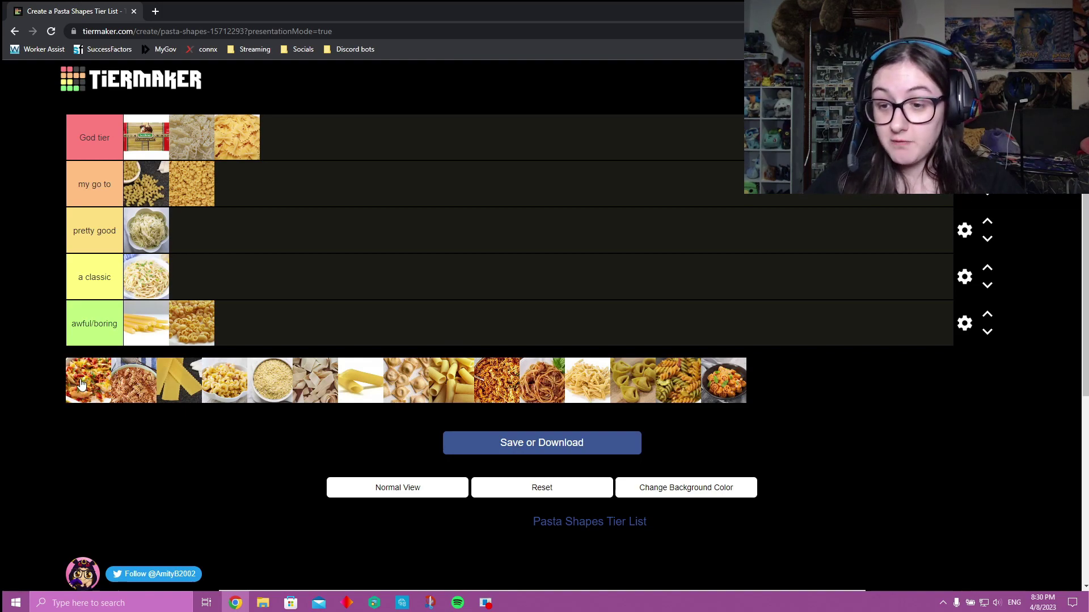
pyautogui.moveTo(77, 379); pyautogui.dragTo(80, 396)
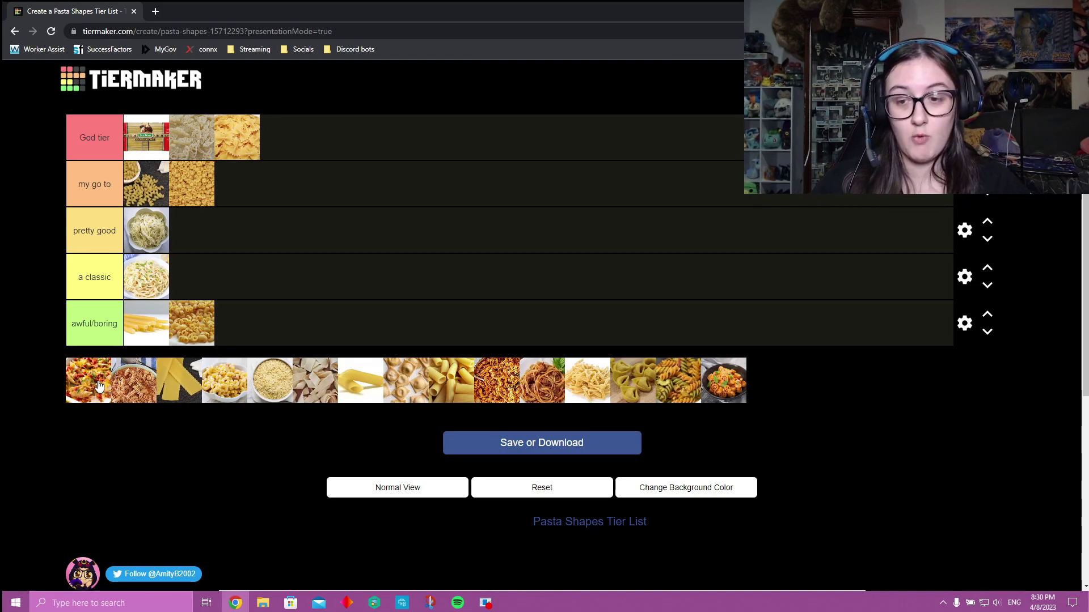
pyautogui.moveTo(98, 386)
pyautogui.mouseDown()
pyautogui.moveTo(58, 334)
pyautogui.moveTo(191, 230)
pyautogui.mouseUp()
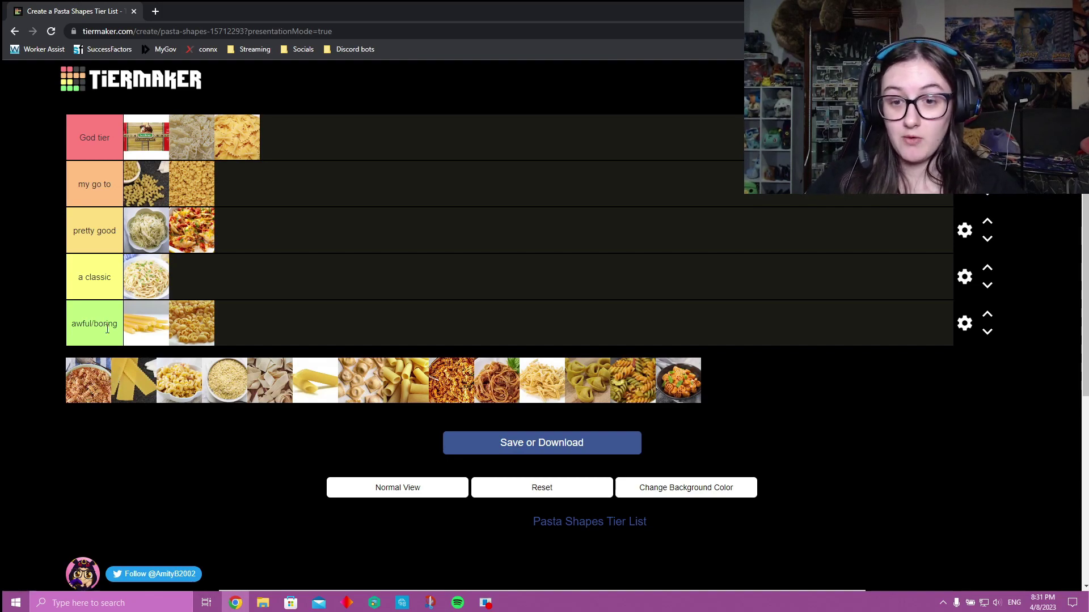
# Rank the reddish pasta as 'awful/boring' and the next pool image as 'my go to'
pyautogui.moveTo(454, 373); pyautogui.dragTo(453, 376)
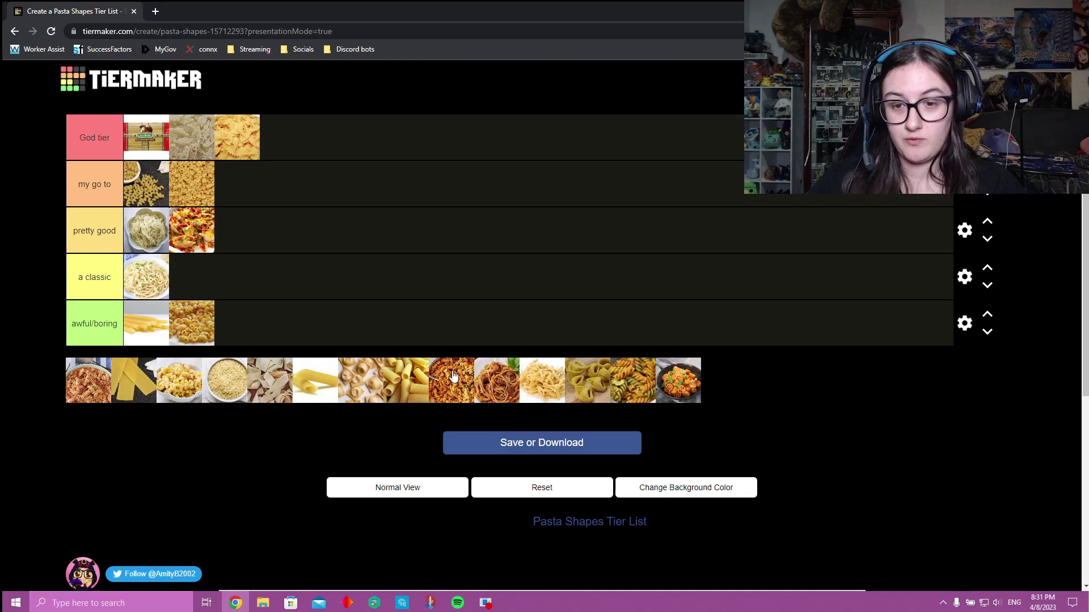
pyautogui.moveTo(452, 376); pyautogui.dragTo(333, 324)
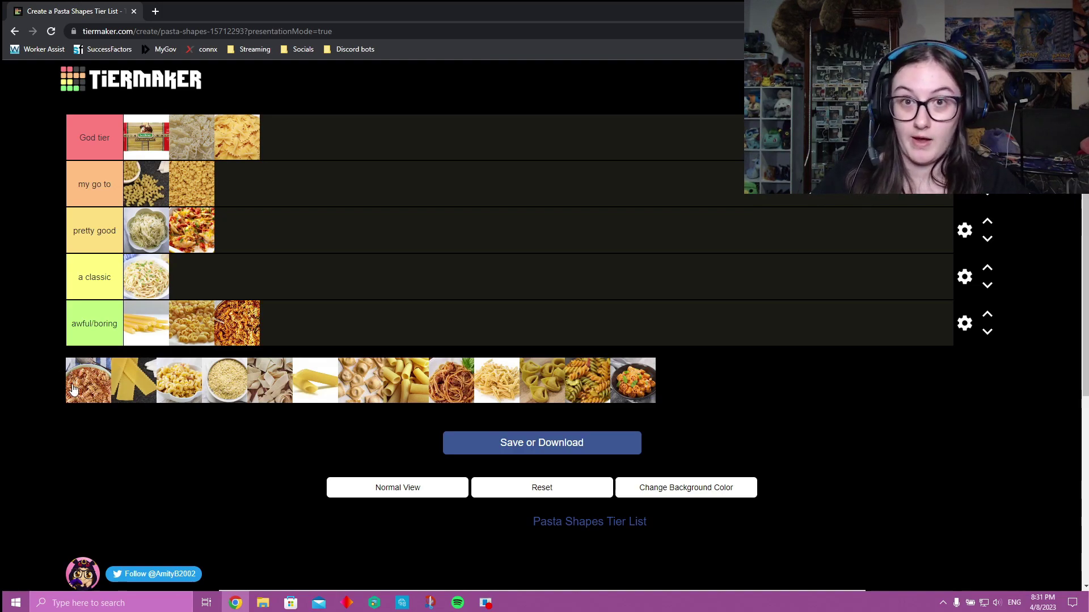
pyautogui.moveTo(73, 389)
pyautogui.mouseDown()
pyautogui.moveTo(187, 278)
pyautogui.moveTo(234, 203)
pyautogui.mouseUp()
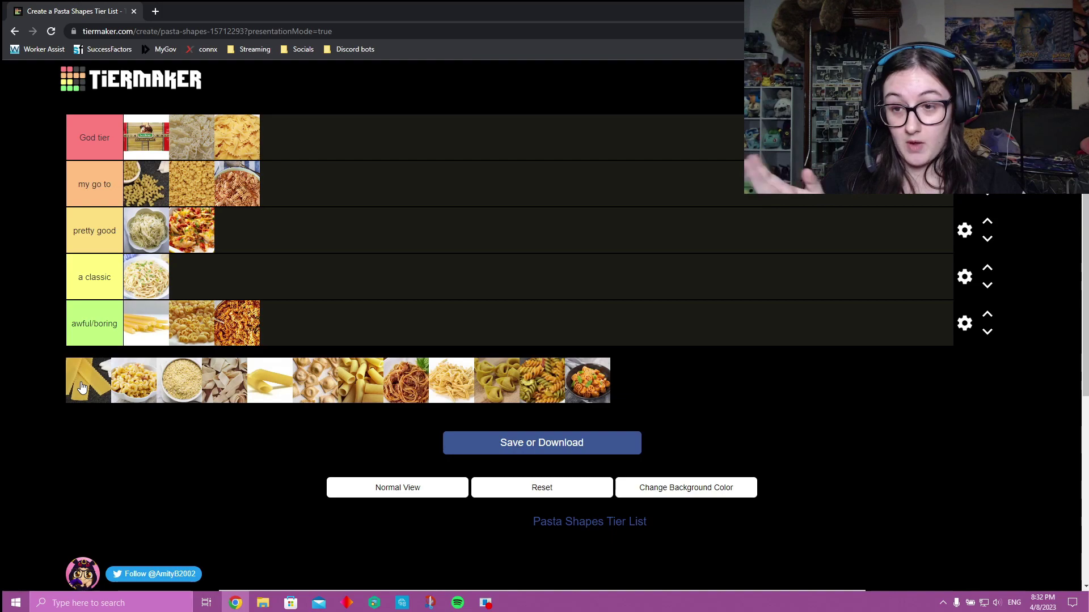
# Rank the lasagna sheets as 'awful/boring' and the macaroni as 'a classic'
pyautogui.moveTo(81, 387)
pyautogui.mouseDown()
pyautogui.moveTo(94, 431)
pyautogui.moveTo(328, 332)
pyautogui.mouseUp()
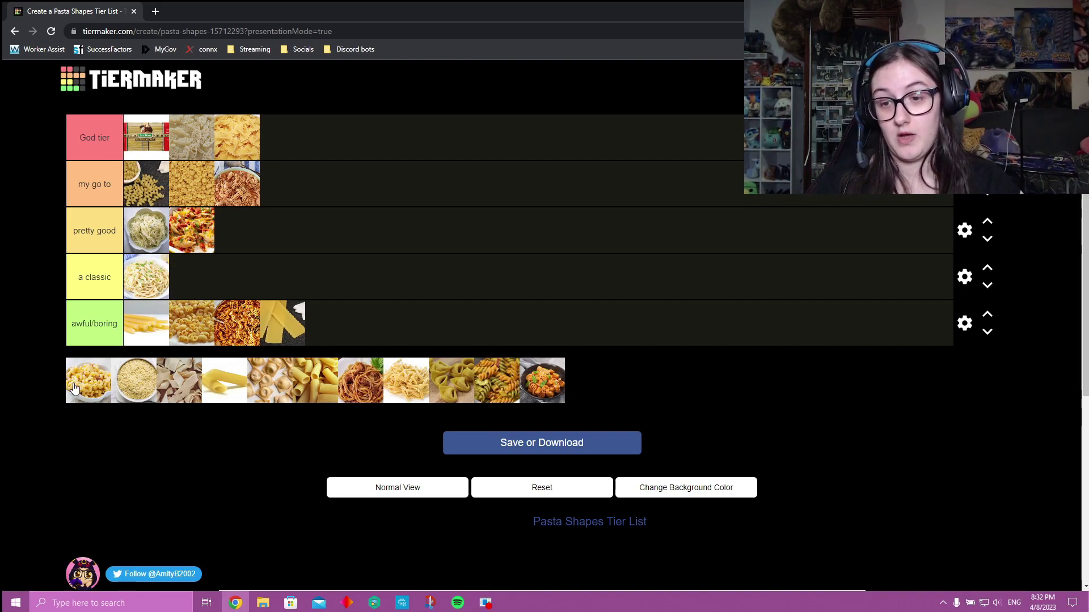
pyautogui.moveTo(76, 389); pyautogui.dragTo(193, 278)
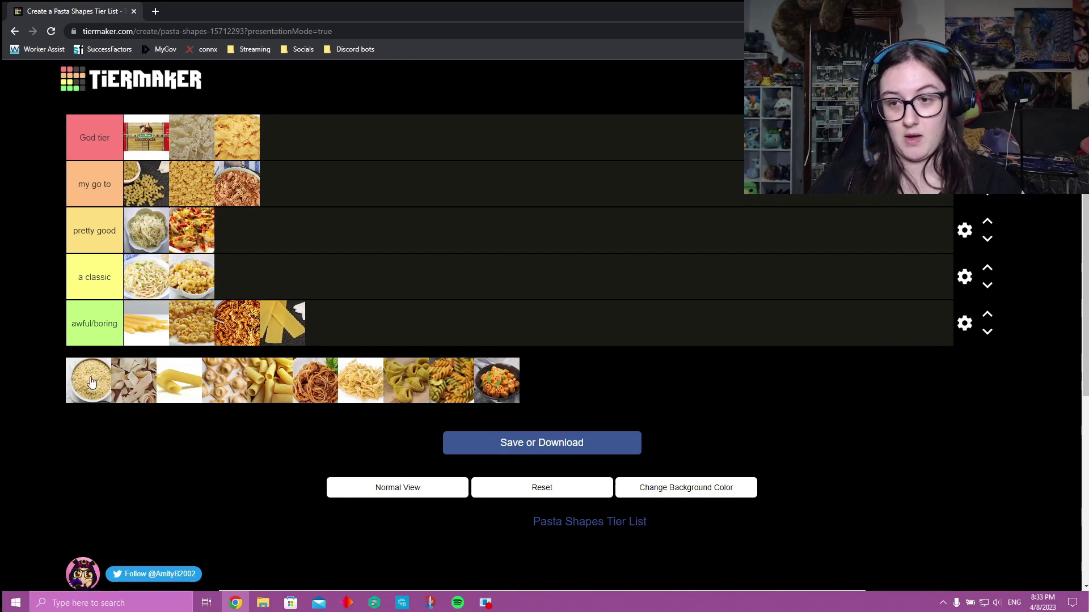
# Rank the orzo as pretty good and place the next pasta, then promote the orzo to my go to and rank the next pasta as awful/boring
pyautogui.moveTo(91, 382)
pyautogui.mouseDown()
pyautogui.moveTo(27, 297)
pyautogui.moveTo(253, 226)
pyautogui.mouseUp()
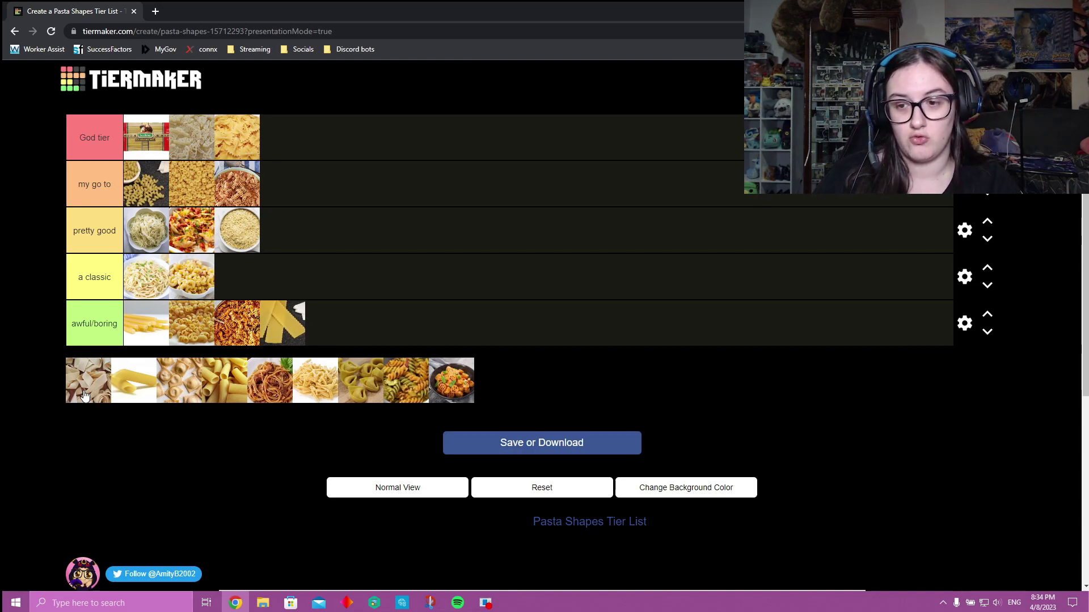
pyautogui.moveTo(84, 395)
pyautogui.mouseDown()
pyautogui.moveTo(258, 397)
pyautogui.moveTo(271, 477)
pyautogui.moveTo(170, 346)
pyautogui.moveTo(245, 461)
pyautogui.moveTo(262, 418)
pyautogui.moveTo(291, 440)
pyautogui.moveTo(305, 528)
pyautogui.moveTo(380, 226)
pyautogui.moveTo(368, 247)
pyautogui.mouseUp()
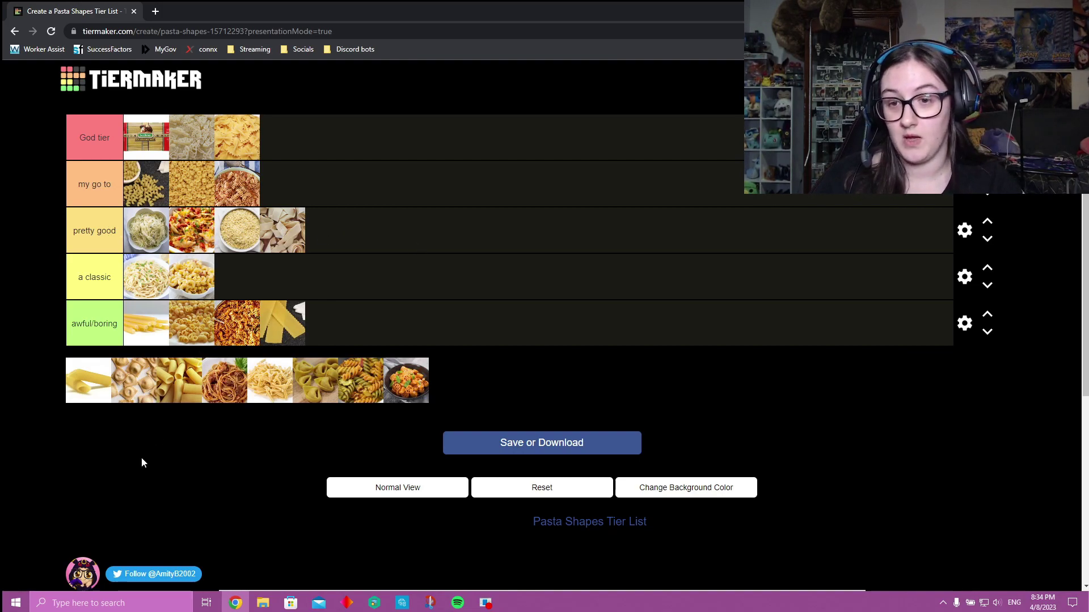
pyautogui.moveTo(227, 245); pyautogui.dragTo(278, 206)
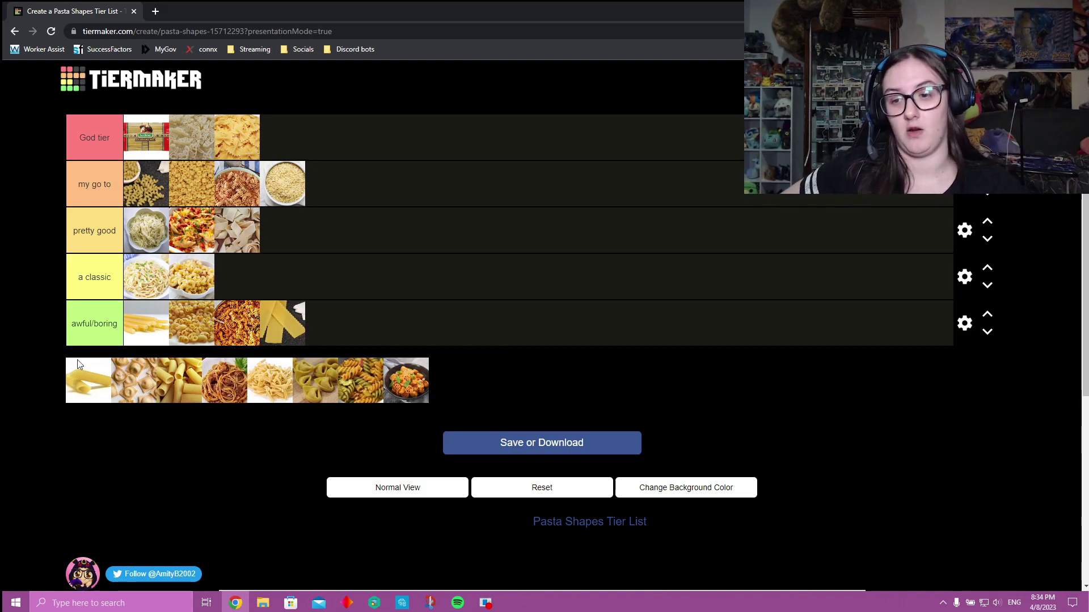
pyautogui.moveTo(78, 360); pyautogui.dragTo(377, 318)
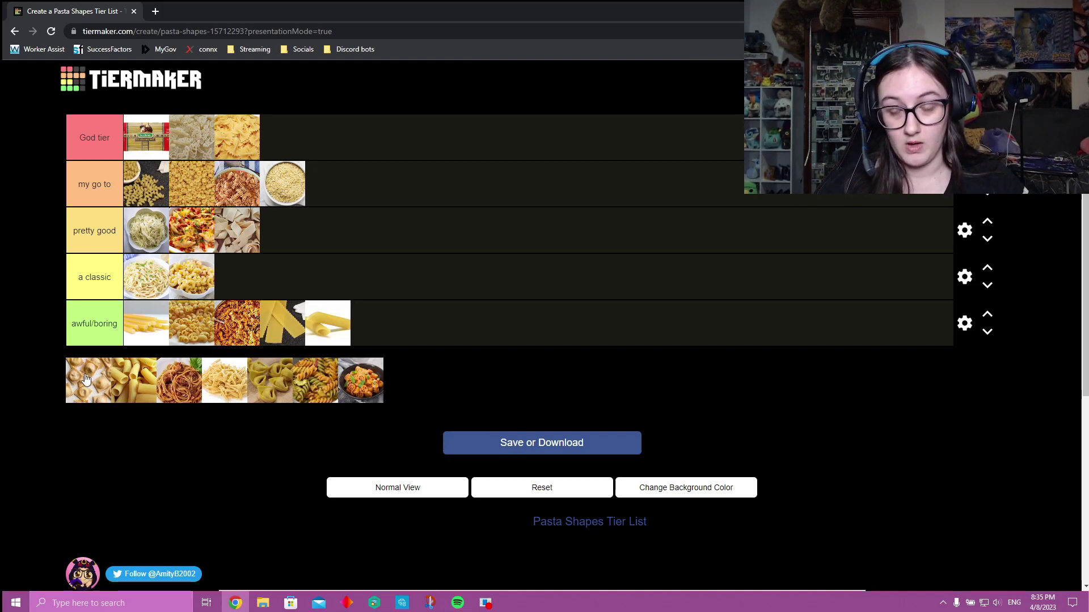
# Put the filled pasta in a classic and the rigatoni as the fifth my go to image
pyautogui.moveTo(86, 379)
pyautogui.mouseDown()
pyautogui.moveTo(352, 321)
pyautogui.moveTo(286, 272)
pyautogui.mouseUp()
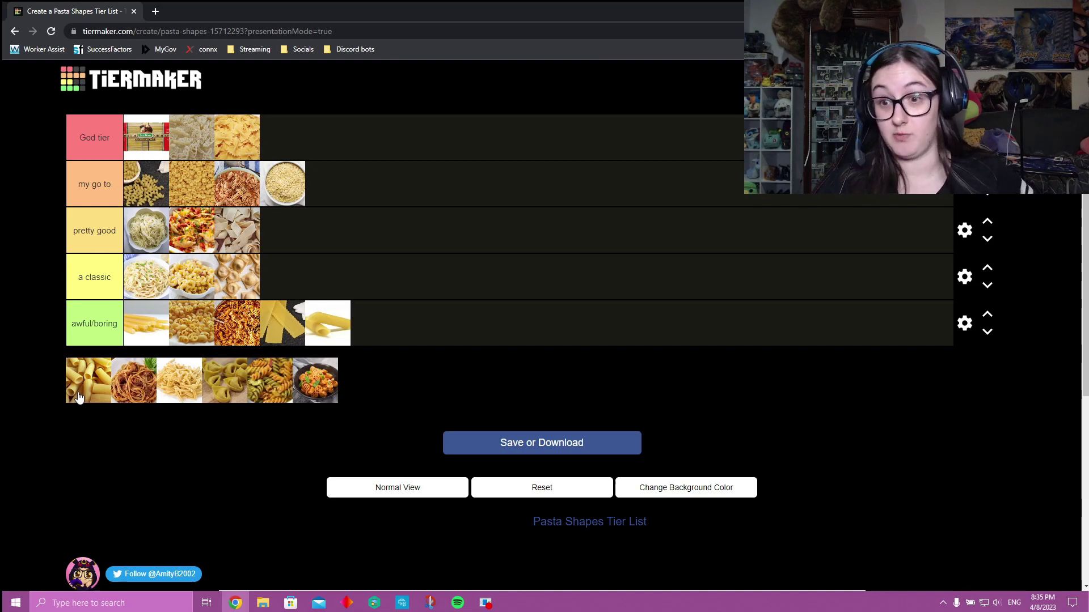
pyautogui.moveTo(79, 397)
pyautogui.mouseDown()
pyautogui.moveTo(344, 134)
pyautogui.moveTo(340, 187)
pyautogui.mouseUp()
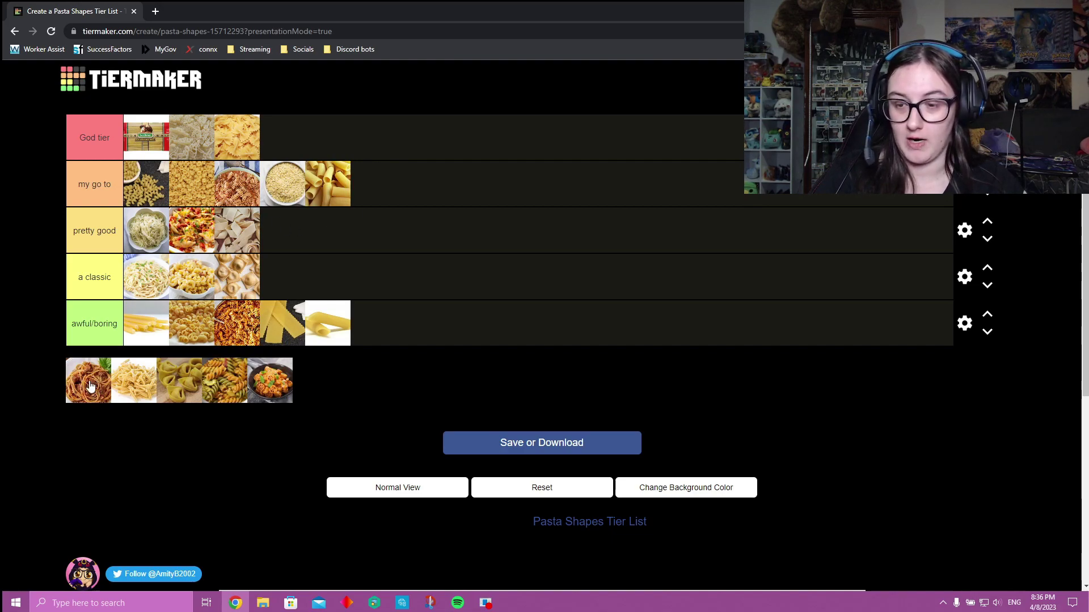
# Rank the spaghetti nest as awful/boring, then enlarge and close the casarecce preview
pyautogui.moveTo(89, 386); pyautogui.dragTo(453, 318)
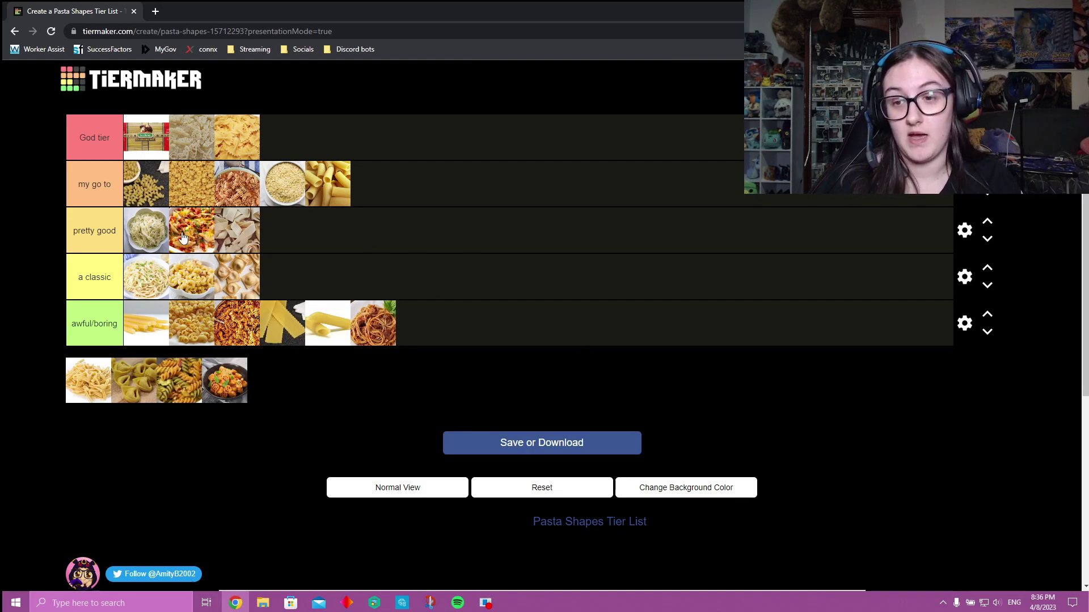
pyautogui.click(92, 386)
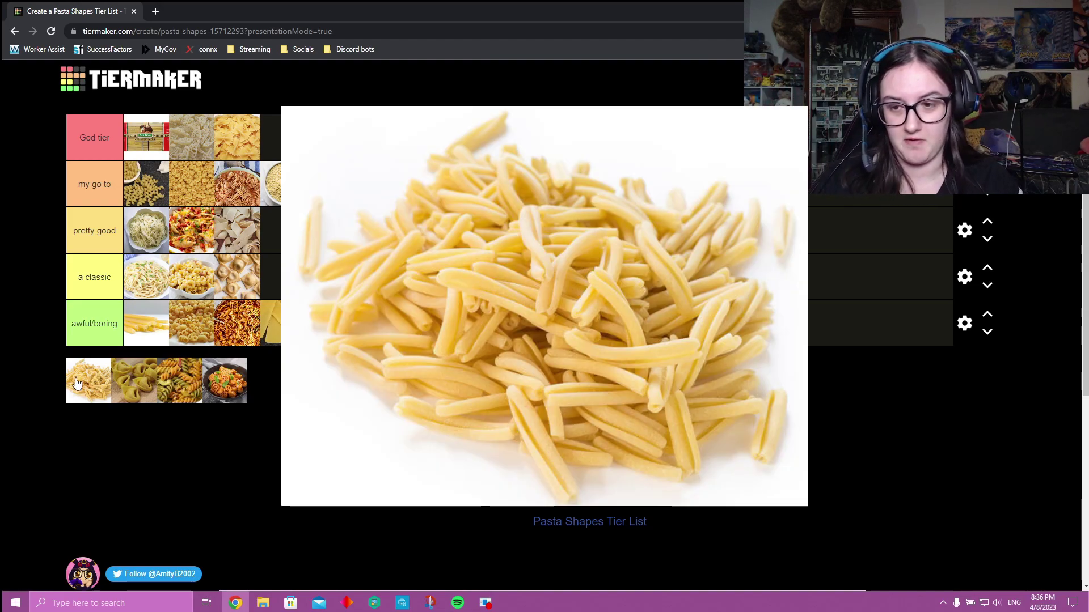
pyautogui.click(81, 393)
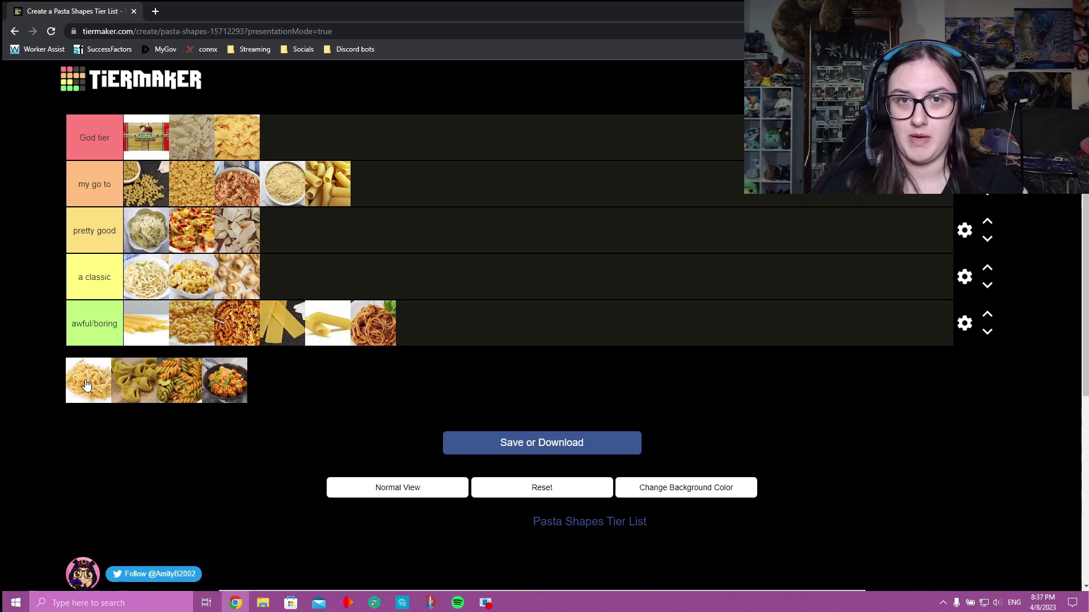
# Add the casarecce to the end of awful/boring and the tortellini to a classic
pyautogui.moveTo(86, 386)
pyautogui.mouseDown()
pyautogui.moveTo(352, 442)
pyautogui.moveTo(461, 319)
pyautogui.mouseUp()
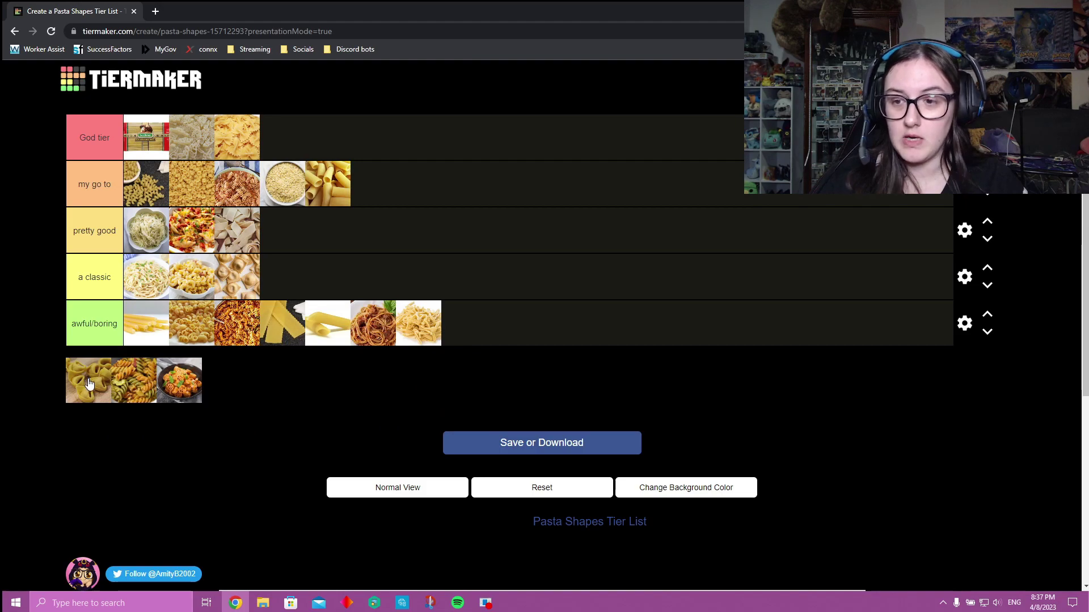
pyautogui.moveTo(89, 384); pyautogui.dragTo(278, 275)
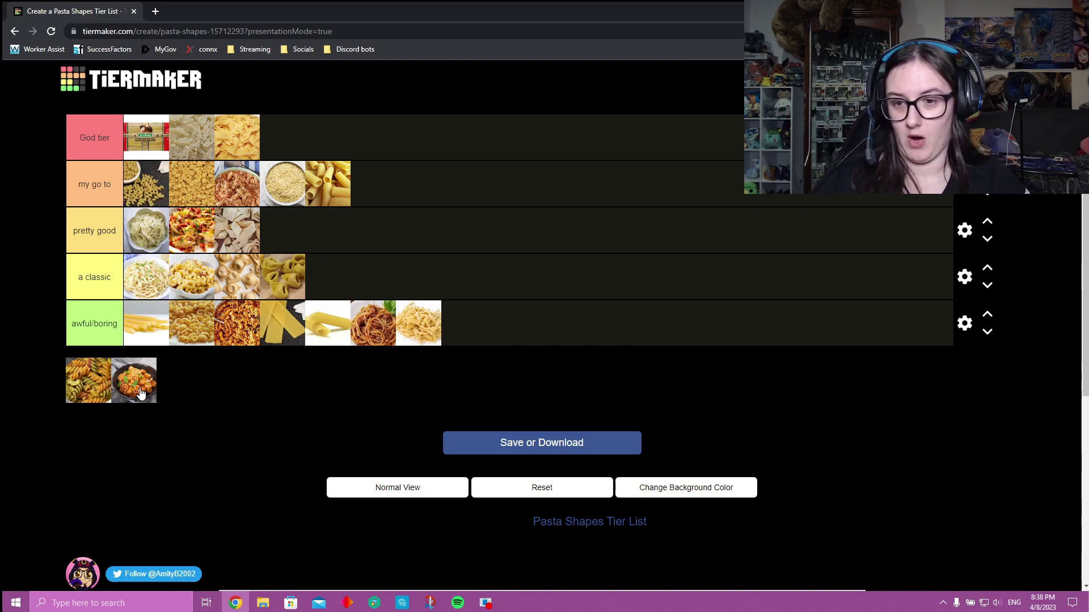
# Place the pasta in tomato sauce as the fourth pretty good image
pyautogui.moveTo(141, 394)
pyautogui.mouseDown()
pyautogui.moveTo(211, 406)
pyautogui.moveTo(345, 244)
pyautogui.mouseUp()
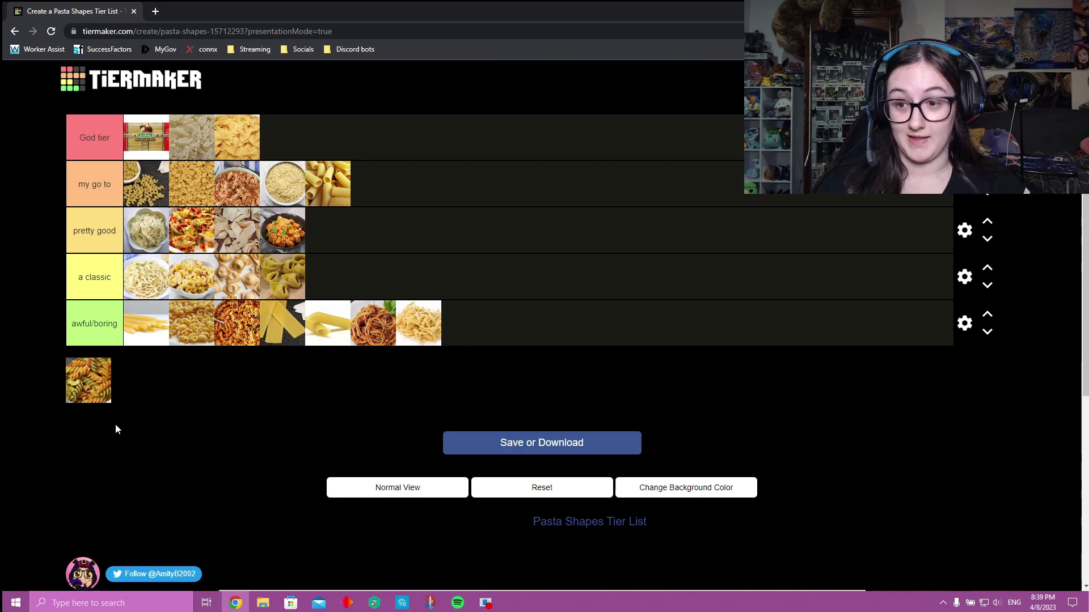
# Place the tricolour rotini as the fourth God tier image, emptying the unranked pool
pyautogui.moveTo(93, 382)
pyautogui.mouseDown()
pyautogui.moveTo(67, 290)
pyautogui.moveTo(339, 135)
pyautogui.mouseUp()
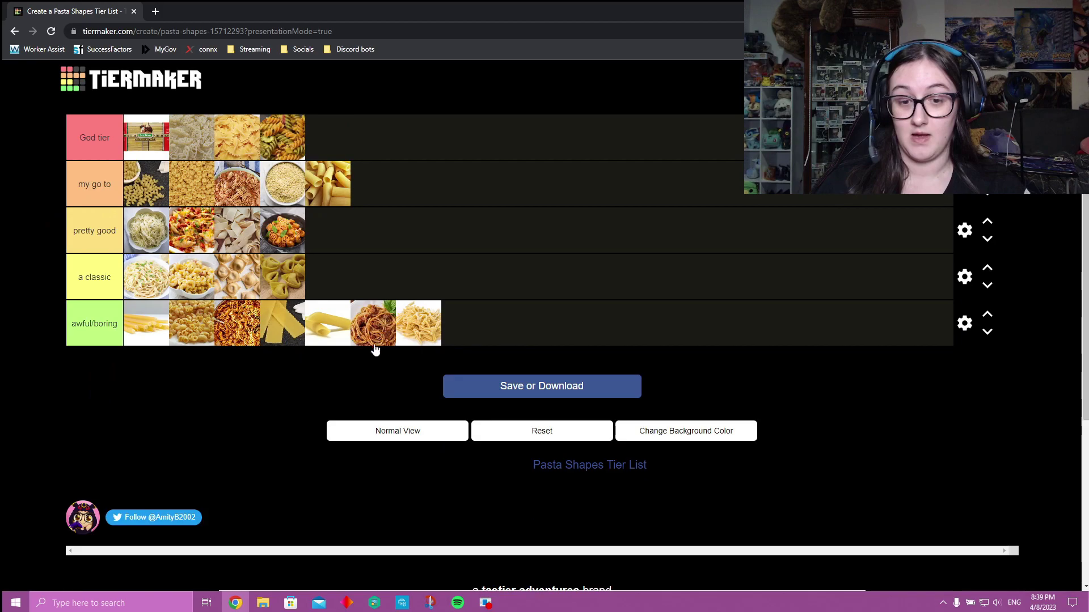